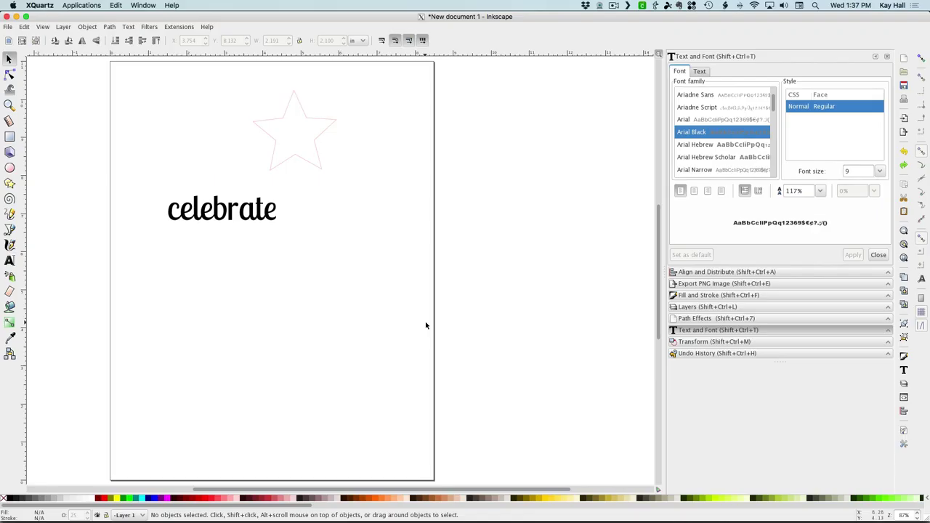
- Open the Extensions > AxiDraw > Hatch fill dialog
{"action": "left_click", "coordinate": [179, 26]}
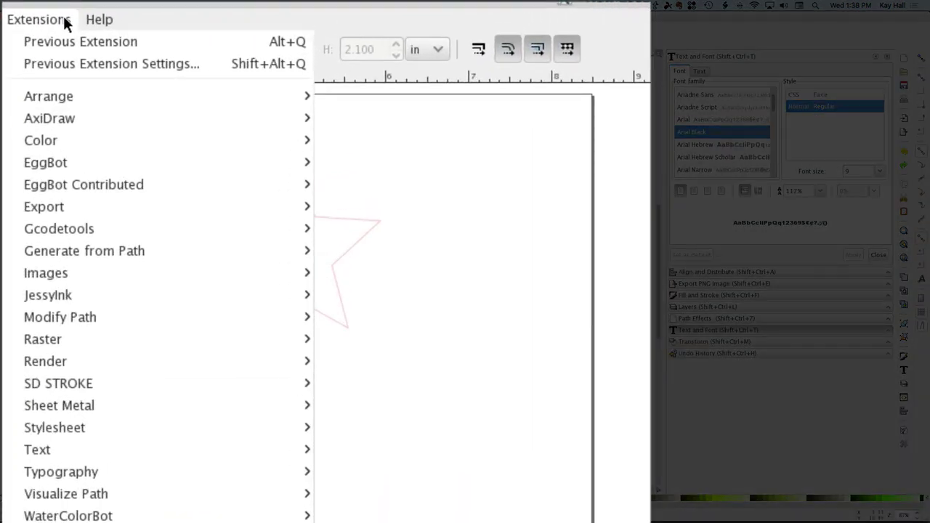
{"action": "mouse_move", "coordinate": [113, 121]}
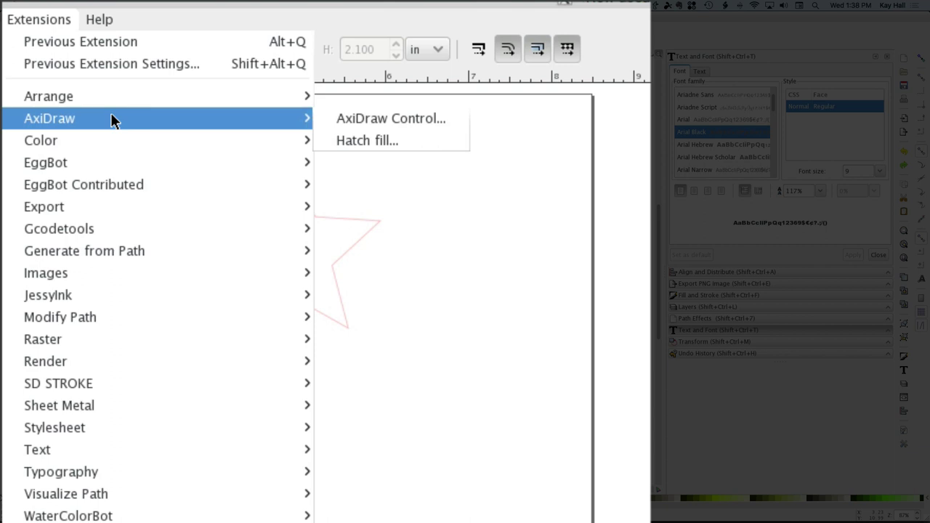
{"action": "left_click", "coordinate": [380, 140]}
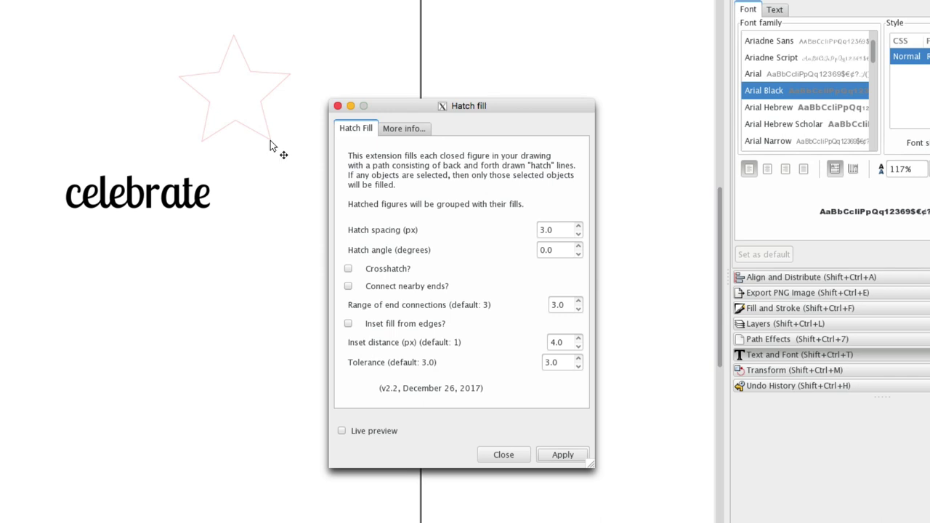
- Select the star, enable live preview and set the hatch angle to 15 degrees
{"action": "left_click", "coordinate": [269, 145]}
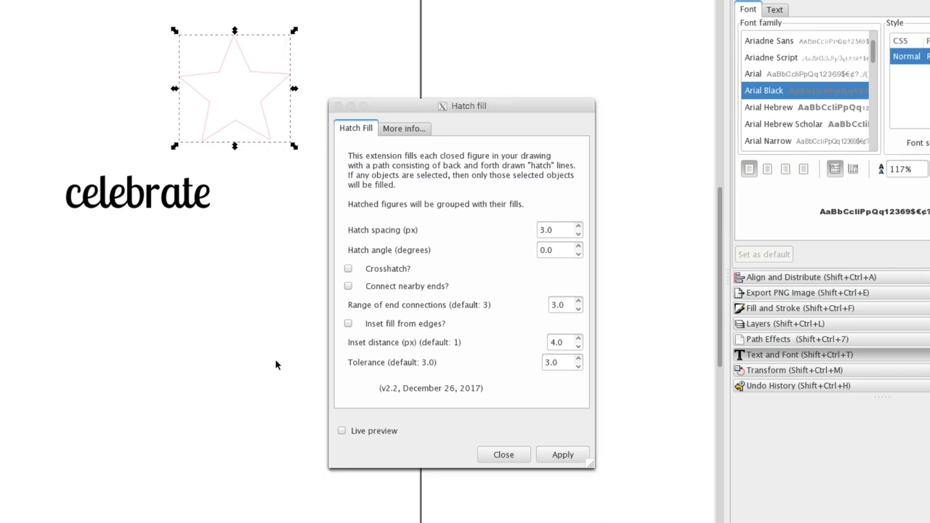
{"action": "left_click", "coordinate": [340, 431]}
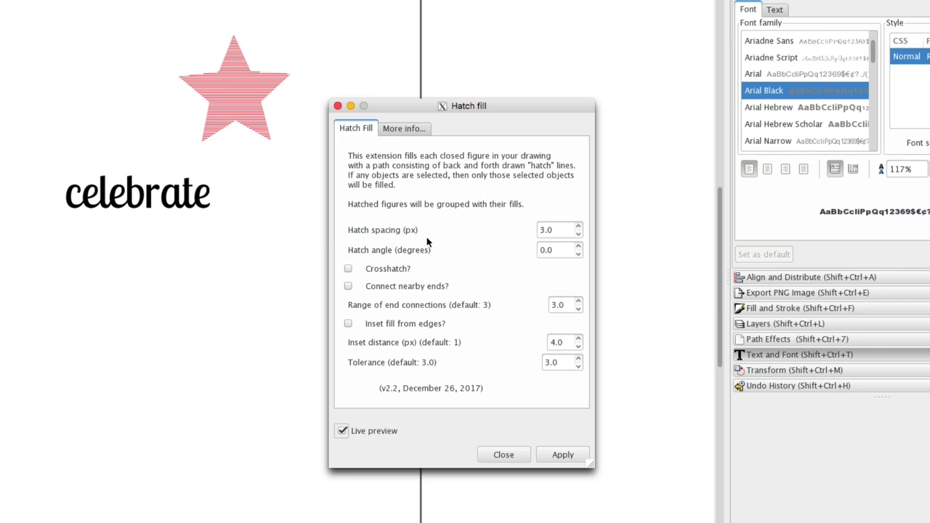
{"action": "double_click", "coordinate": [557, 250]}
{"action": "type", "text": "15"}
{"action": "key", "text": "Return"}
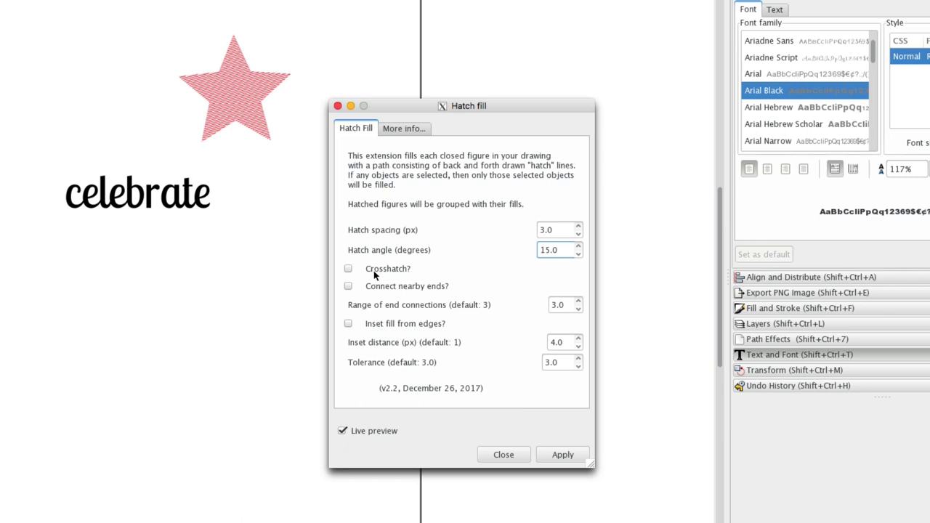
- Turn on crosshatch and set the hatch spacing to 5 px
{"action": "left_click", "coordinate": [348, 269]}
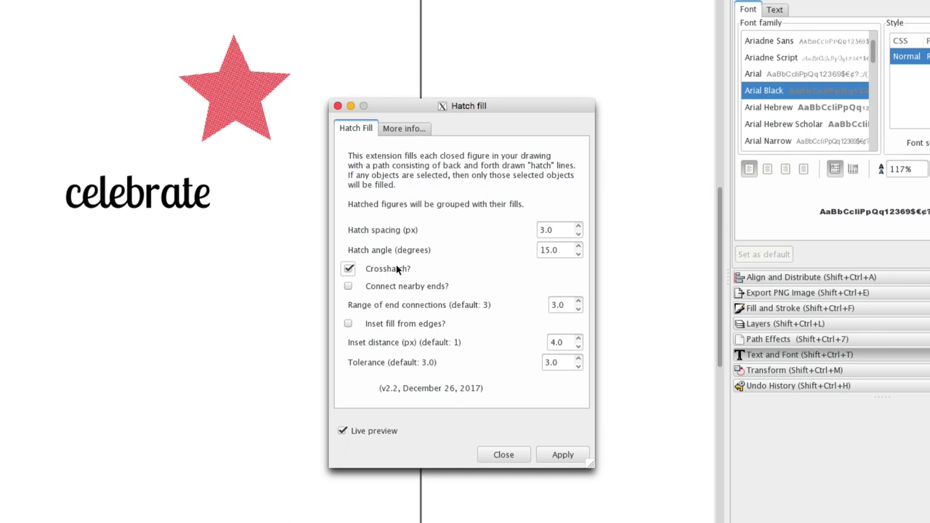
{"action": "double_click", "coordinate": [540, 231]}
{"action": "type", "text": "5"}
{"action": "key", "text": "Return"}
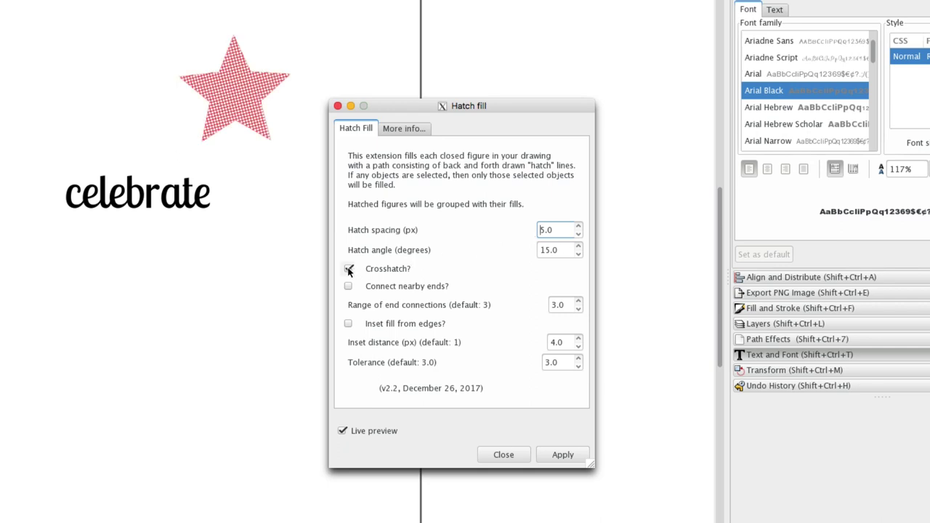
- Turn off crosshatch, enable Connect nearby ends, and leave Inset fill from edges unticked
{"action": "left_click", "coordinate": [349, 268]}
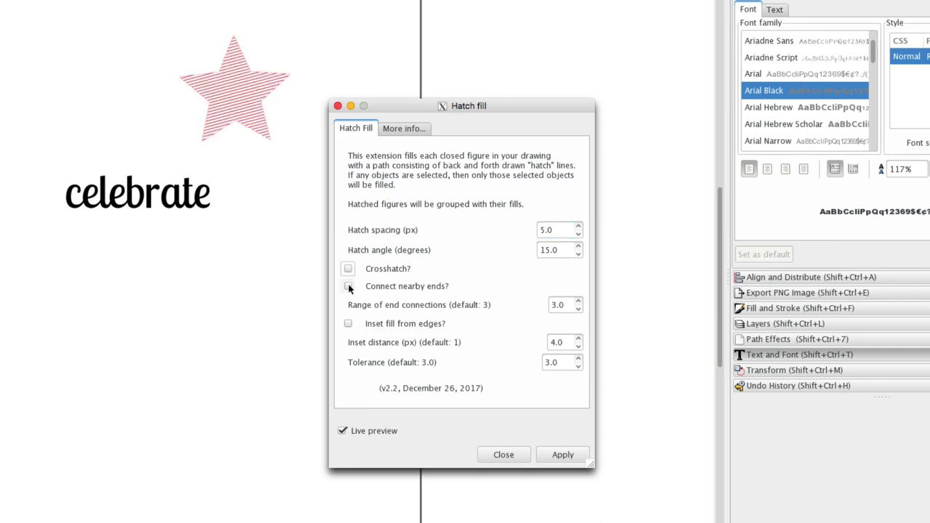
{"action": "left_click", "coordinate": [348, 287]}
{"action": "left_click", "coordinate": [348, 324]}
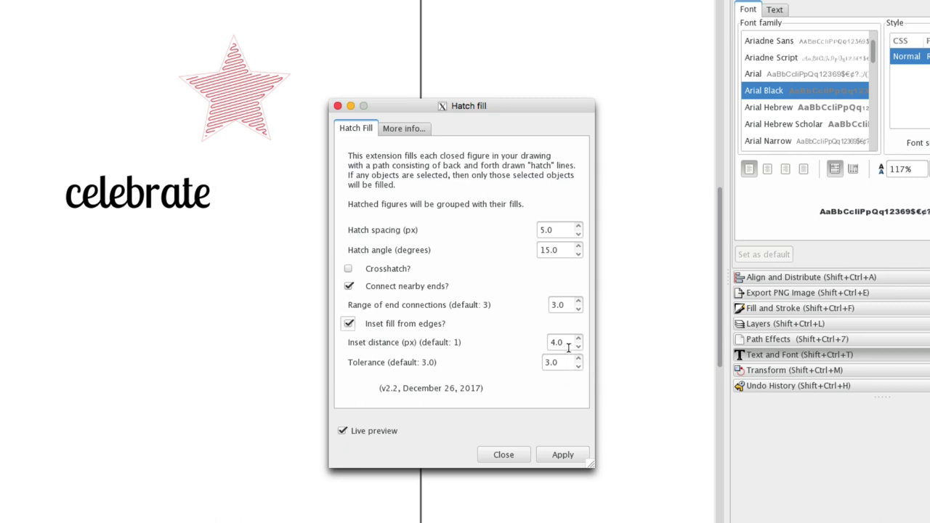
{"action": "left_click", "coordinate": [349, 324]}
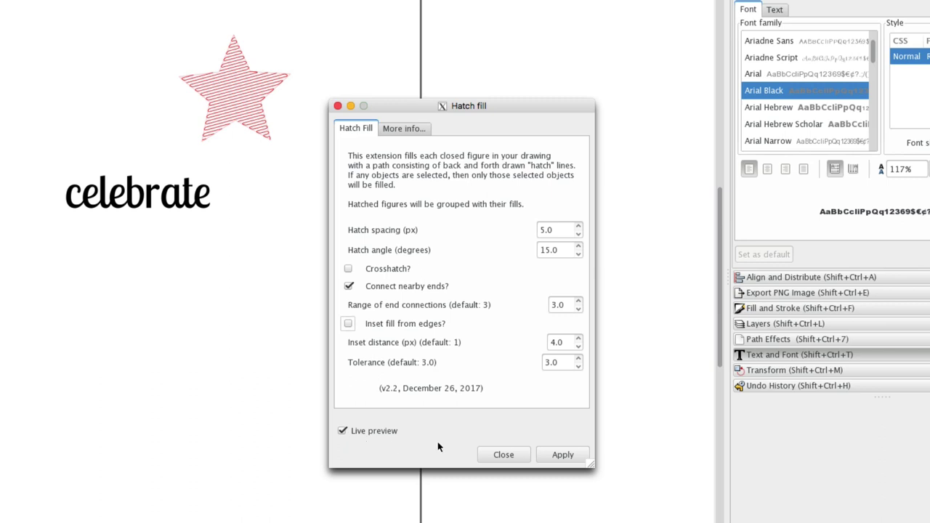
- Apply the connected-ends hatch, ungroup it, and drag the hatch lines left off the star
{"action": "left_click", "coordinate": [552, 455]}
{"action": "left_click", "coordinate": [258, 127]}
{"action": "scroll", "coordinate": [185, 95], "scroll_direction": "right", "scroll_amount": 2}
{"action": "right_click", "coordinate": [185, 93]}
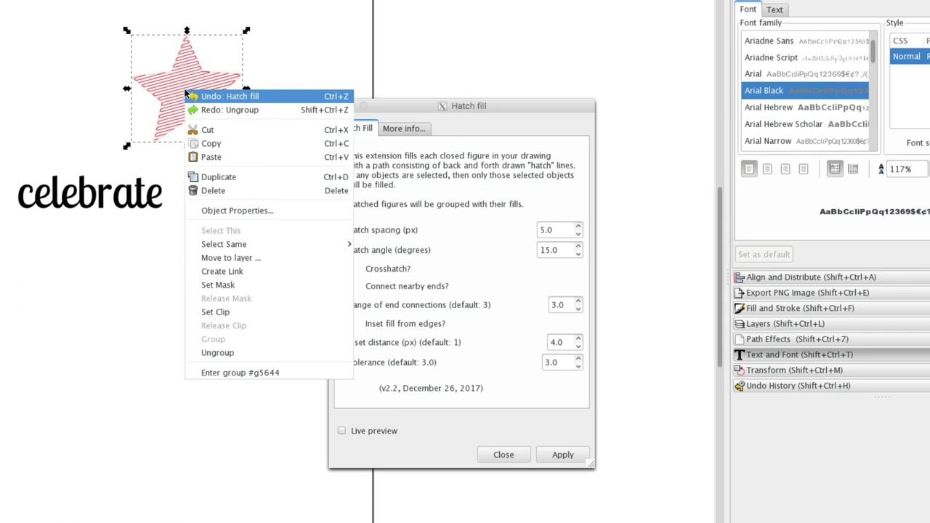
{"action": "left_click", "coordinate": [249, 353]}
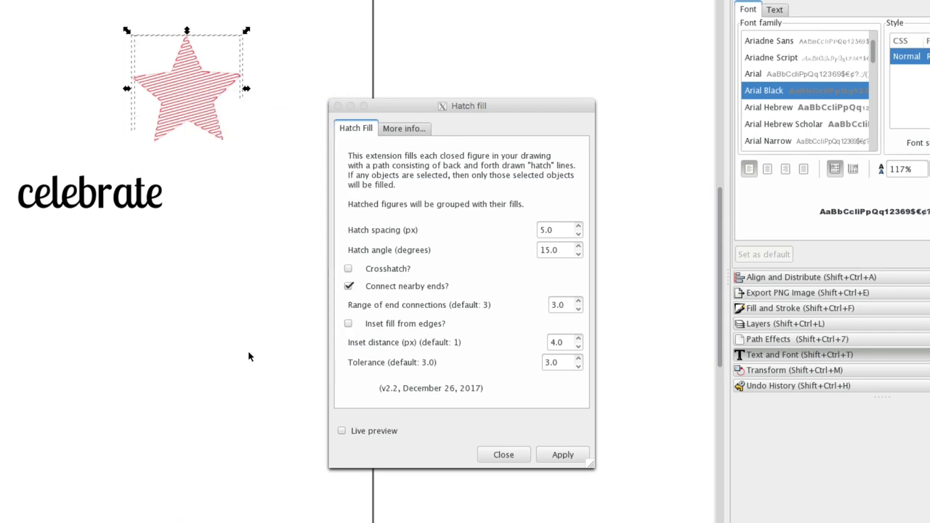
{"action": "left_click", "coordinate": [227, 235]}
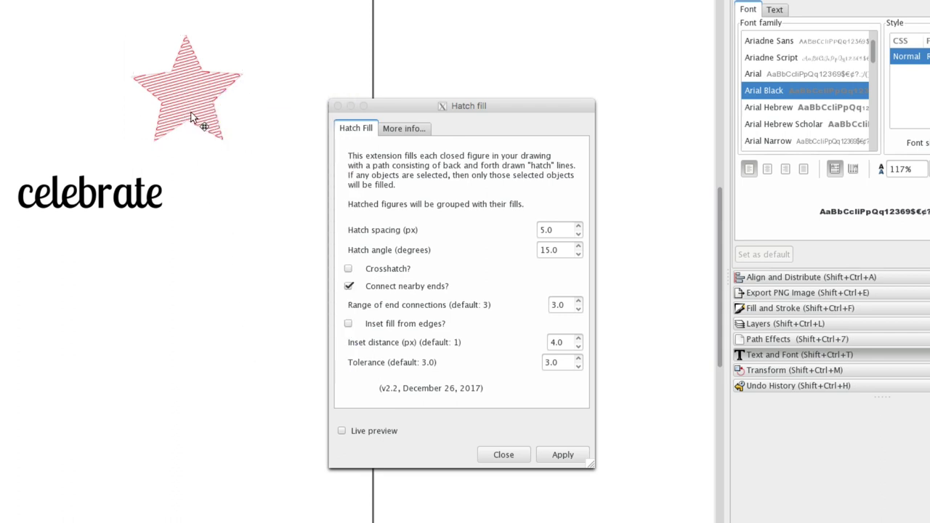
{"action": "left_click_drag", "start_coordinate": [197, 125], "coordinate": [33, 109]}
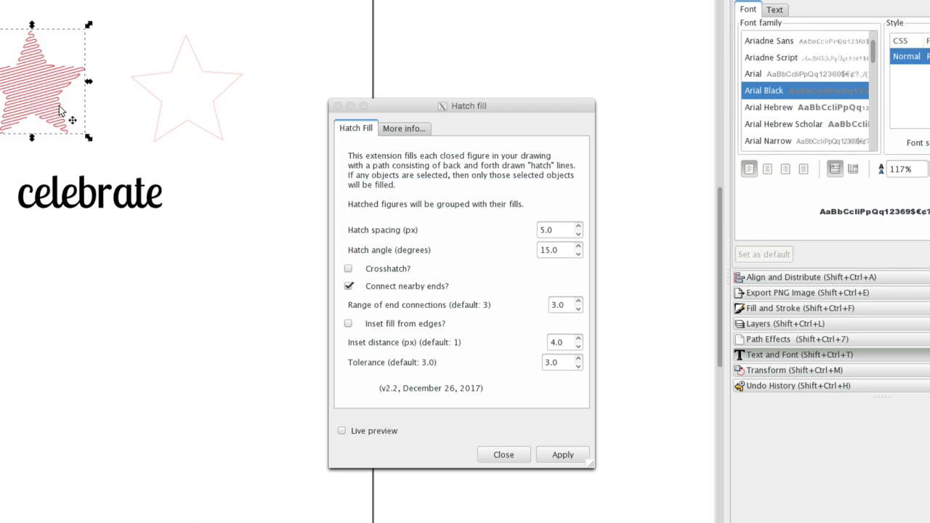
- Hatch the outline again with Connect nearby ends off, ungroup, and drag it beside the first
{"action": "left_click", "coordinate": [191, 129]}
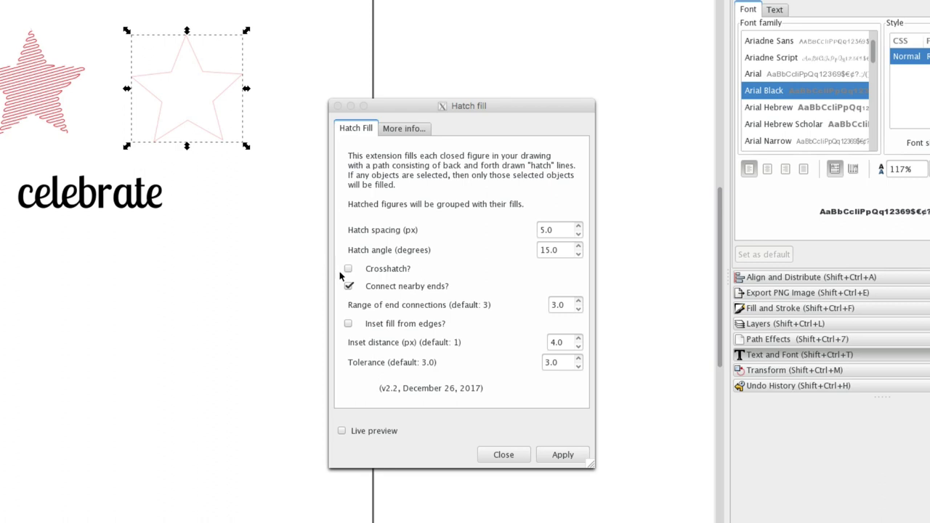
{"action": "left_click", "coordinate": [342, 431]}
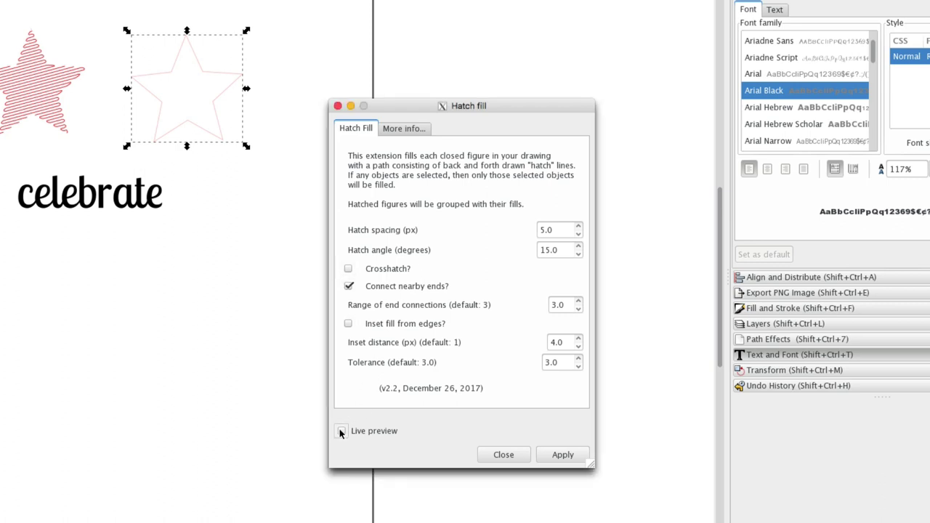
{"action": "left_click", "coordinate": [341, 431]}
{"action": "left_click", "coordinate": [348, 286]}
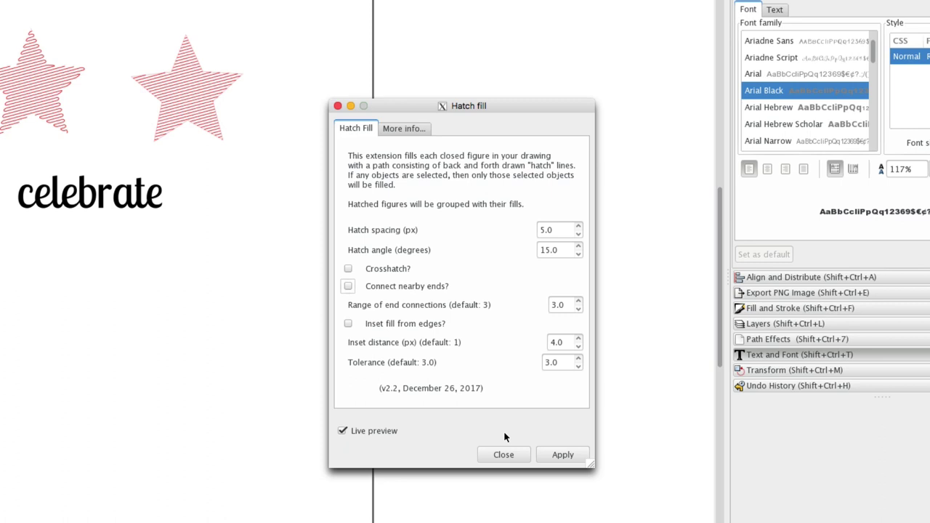
{"action": "left_click", "coordinate": [560, 455]}
{"action": "left_click", "coordinate": [203, 122]}
{"action": "right_click", "coordinate": [203, 122]}
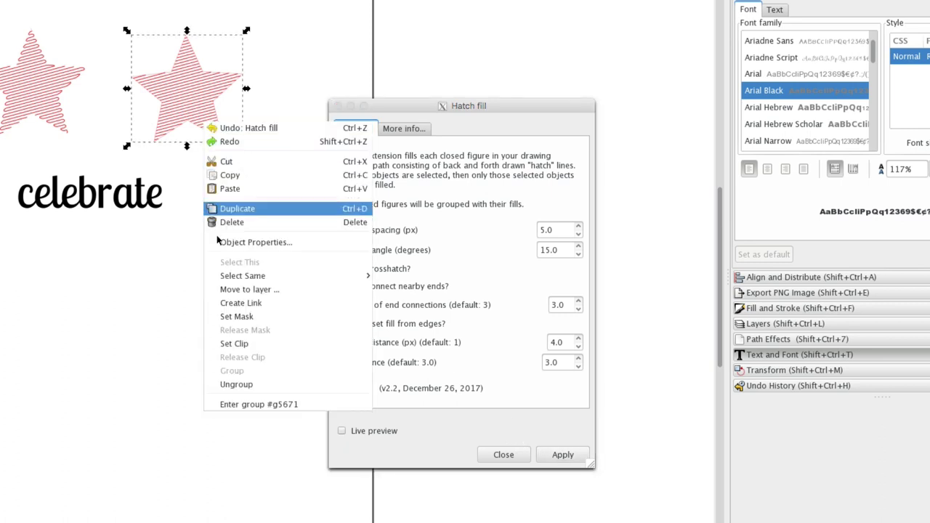
{"action": "left_click", "coordinate": [230, 383]}
{"action": "left_click", "coordinate": [196, 254]}
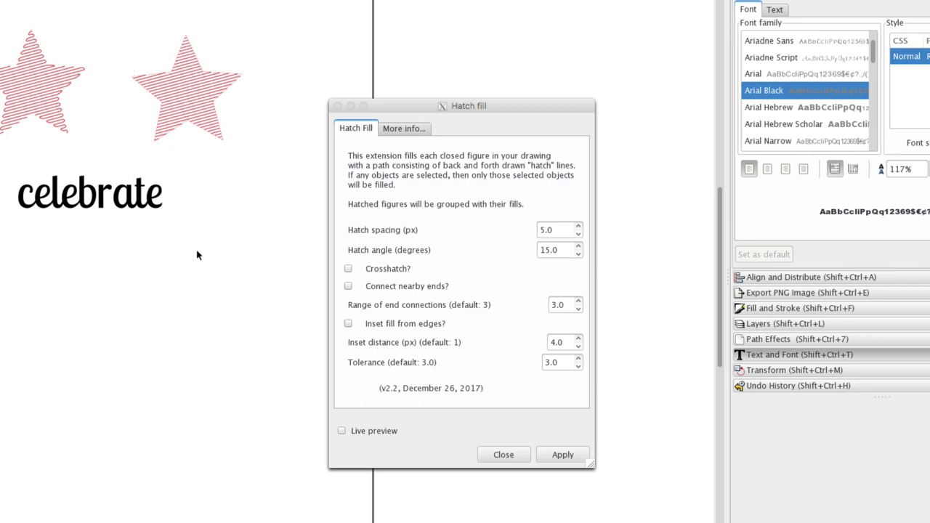
{"action": "mouse_move", "coordinate": [191, 114]}
{"action": "left_mouse_down"}
{"action": "mouse_move", "coordinate": [248, 100]}
{"action": "mouse_move", "coordinate": [147, 98]}
{"action": "mouse_move", "coordinate": [147, 114]}
{"action": "left_mouse_up"}
- Nudge the second star, zoom into both hatched stars, and move the hatch dialog aside
{"action": "key", "text": "z"}
{"action": "left_click_drag", "start_coordinate": [258, 29], "coordinate": [24, 147]}
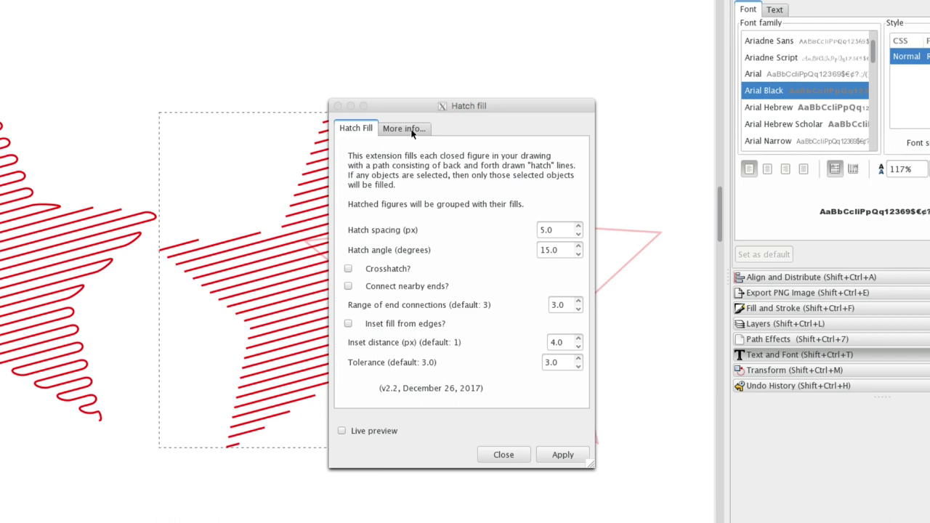
{"action": "left_click_drag", "start_coordinate": [540, 107], "coordinate": [746, 70]}
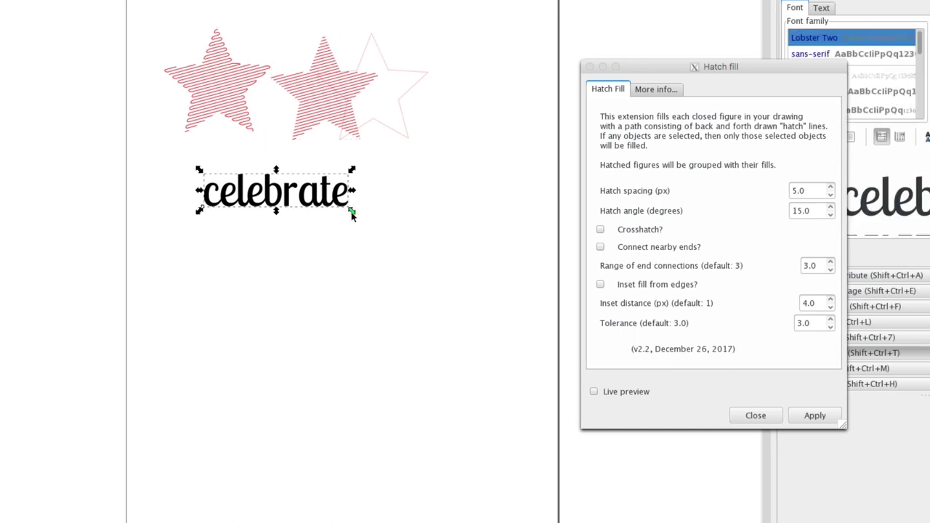
- Scale up the 'celebrate' text and convert it to a path with Path > Union
{"action": "left_click_drag", "start_coordinate": [351, 210], "coordinate": [462, 273]}
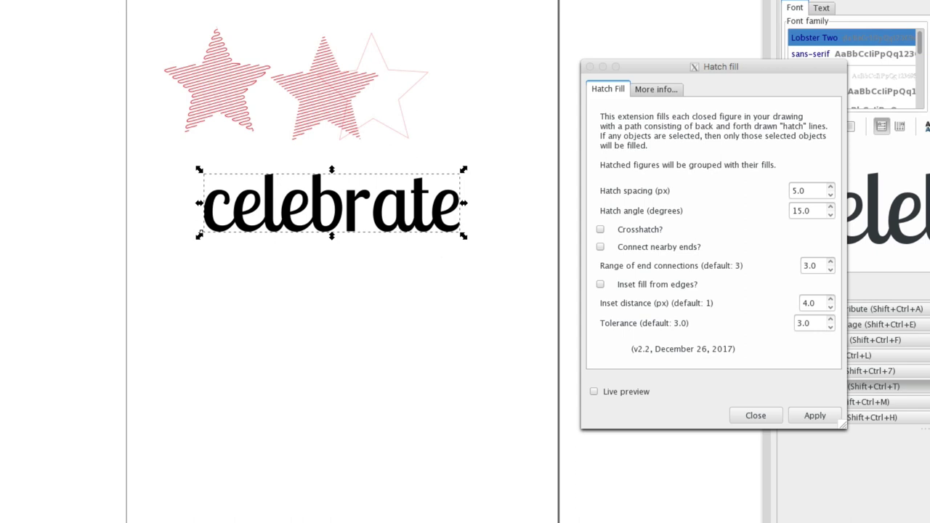
{"action": "key", "text": "alt+p"}
{"action": "left_click", "coordinate": [51, 22]}
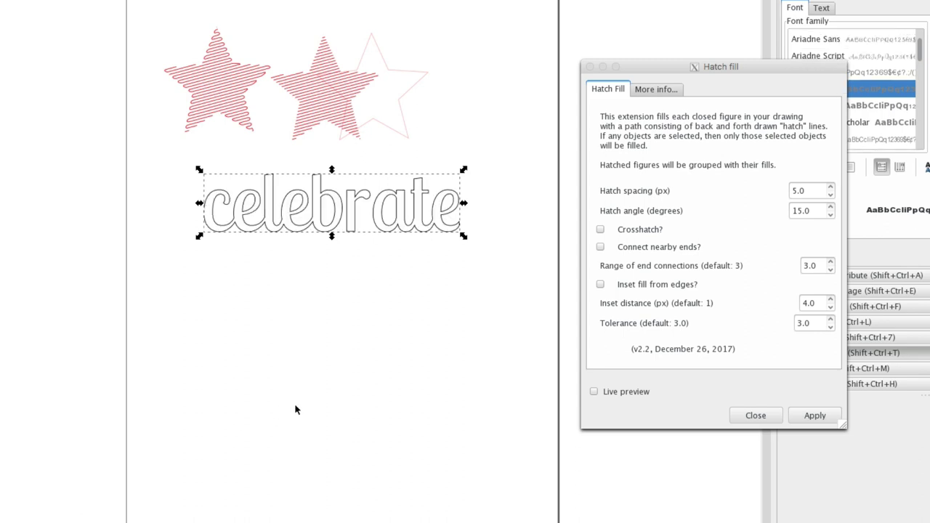
- Apply a 90-degree hatch with 2.0 px spacing and no inset to 'celebrate'
{"action": "left_click", "coordinate": [593, 392]}
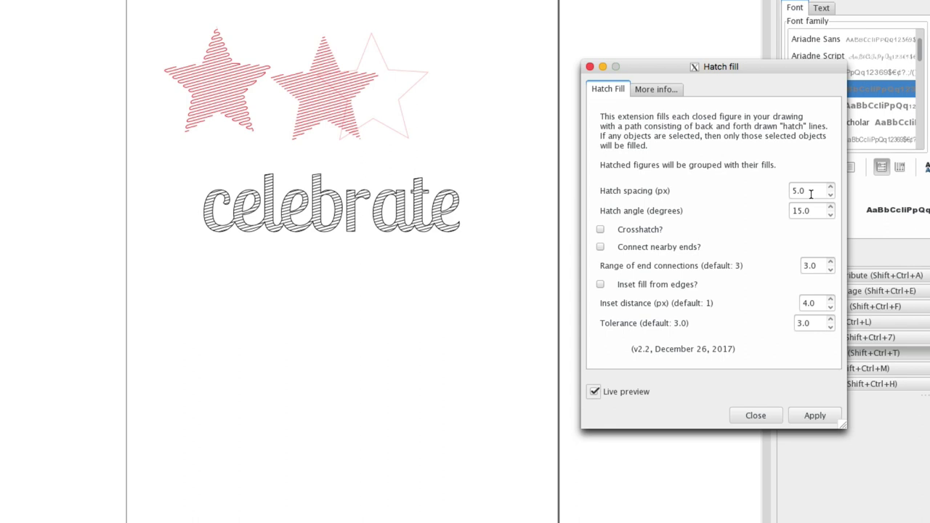
{"action": "double_click", "coordinate": [813, 209]}
{"action": "type", "text": "90.0"}
{"action": "left_click", "coordinate": [819, 192]}
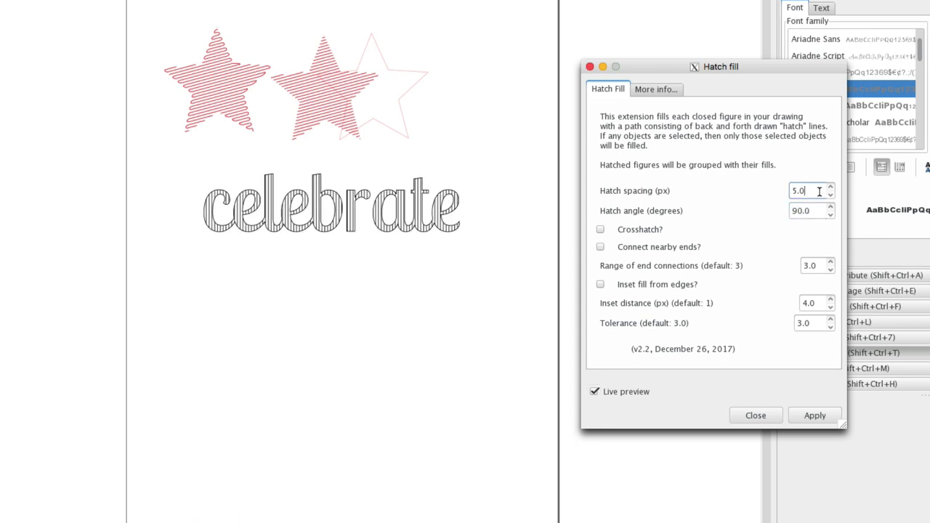
{"action": "left_click_drag", "start_coordinate": [819, 191], "coordinate": [784, 194]}
{"action": "type", "text": "2.0"}
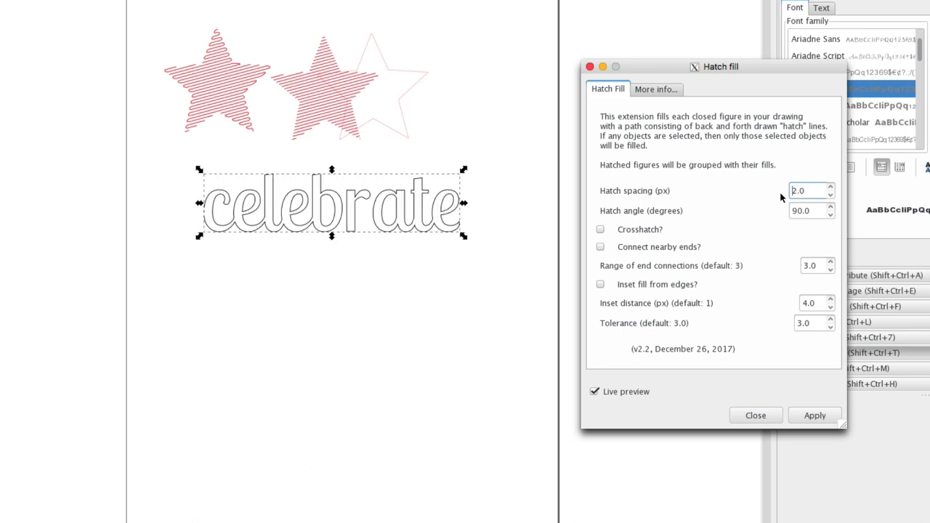
{"action": "left_click", "coordinate": [599, 286]}
{"action": "left_click", "coordinate": [601, 286]}
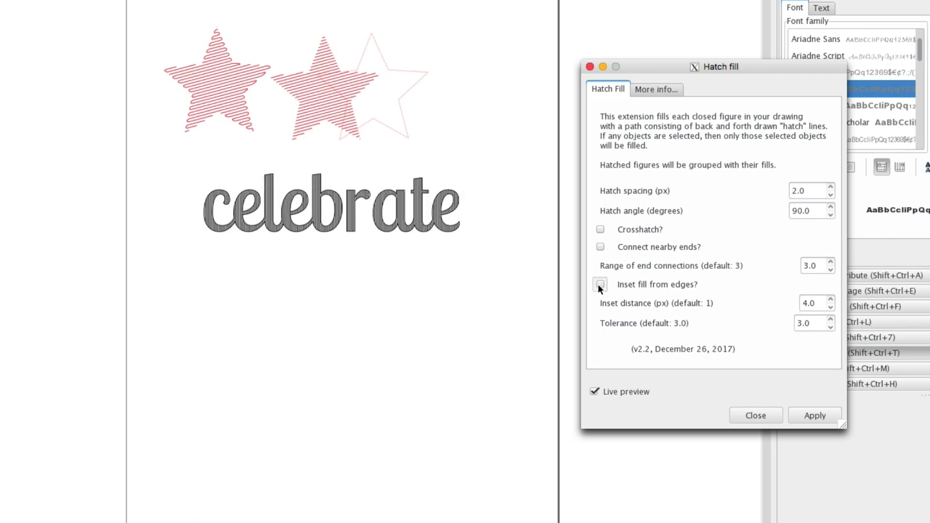
{"action": "left_click", "coordinate": [802, 416]}
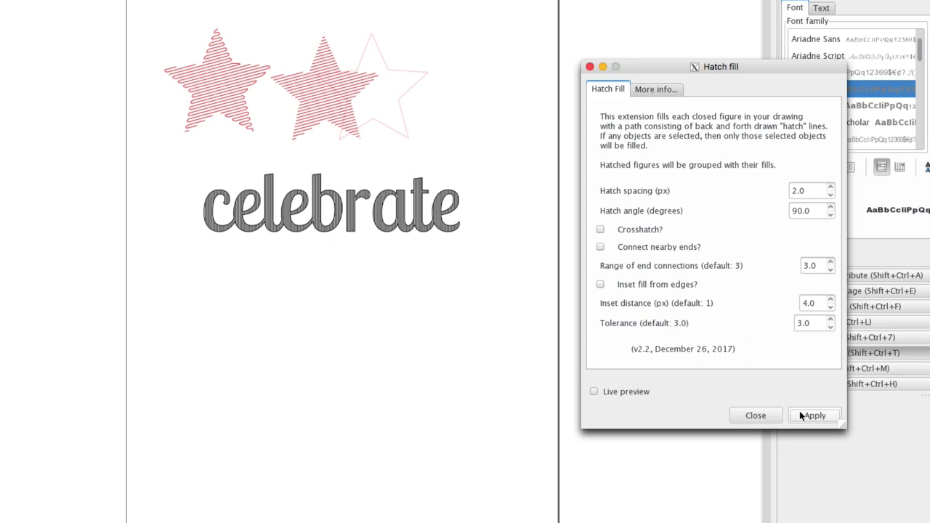